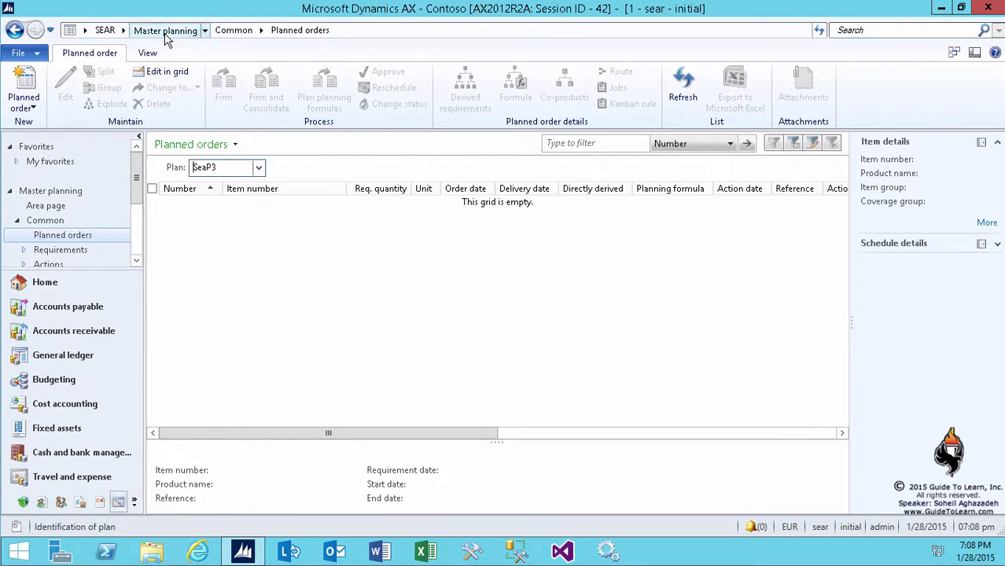
# Run master scheduling for master plan SeaP3 and dismiss the log window.
pyautogui.click(165, 33)
pyautogui.click(236, 349)
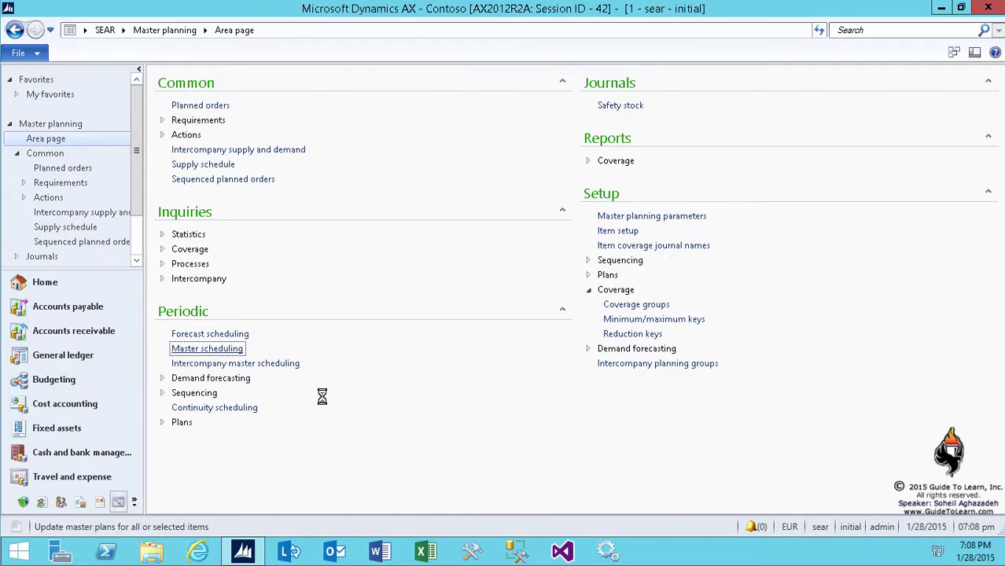
pyautogui.click(351, 167)
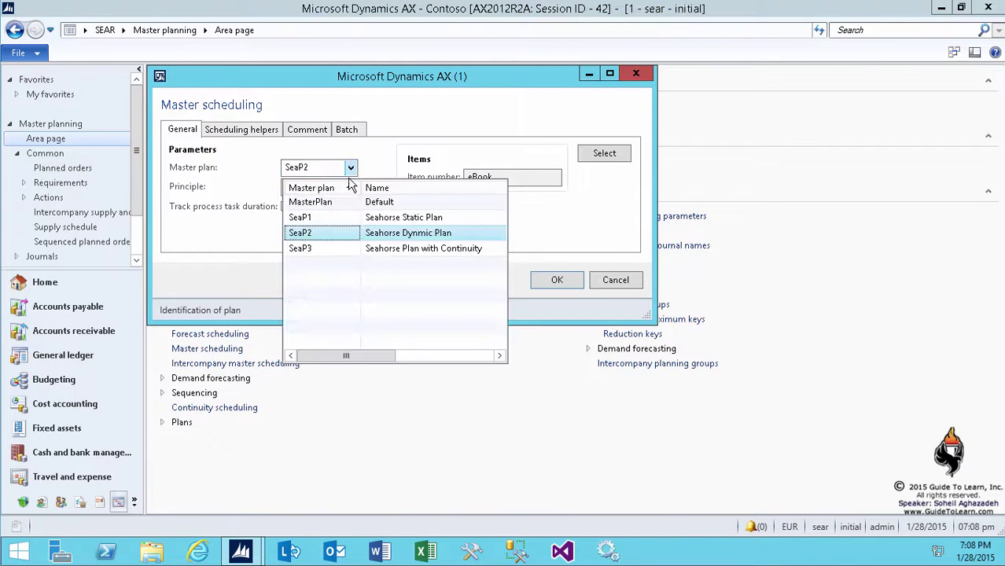
pyautogui.click(334, 249)
pyautogui.click(313, 187)
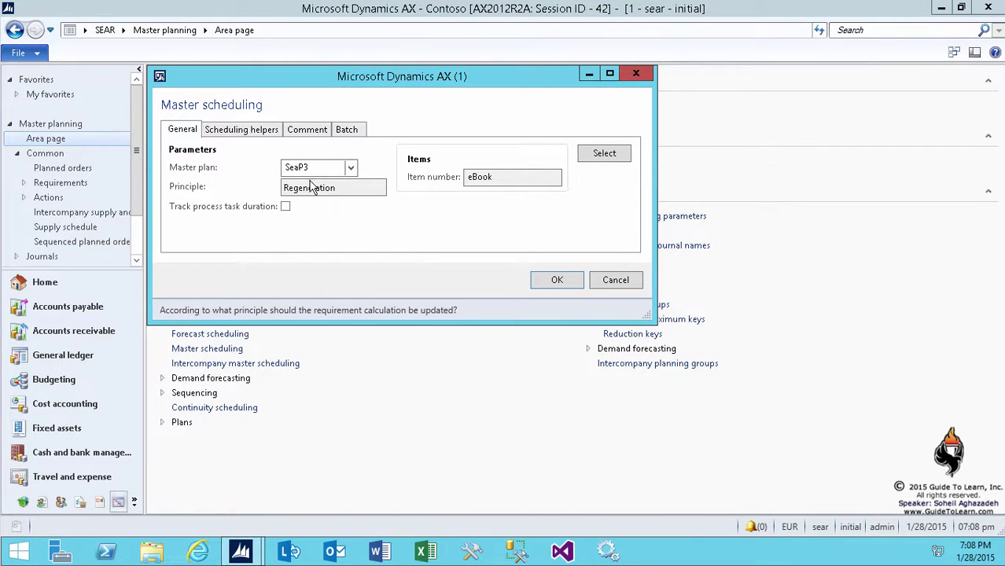
pyautogui.click(557, 281)
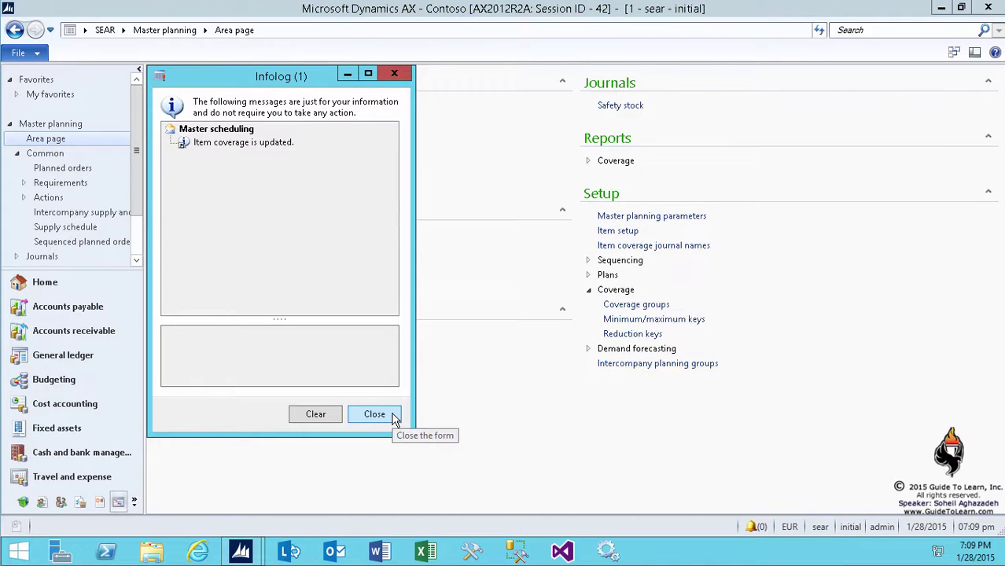
pyautogui.click(392, 418)
# Review the planned orders generated under plans SeaFP, SeaP1, SeaP2 and SeaP3, ending on SeaP3.
pyautogui.click(213, 108)
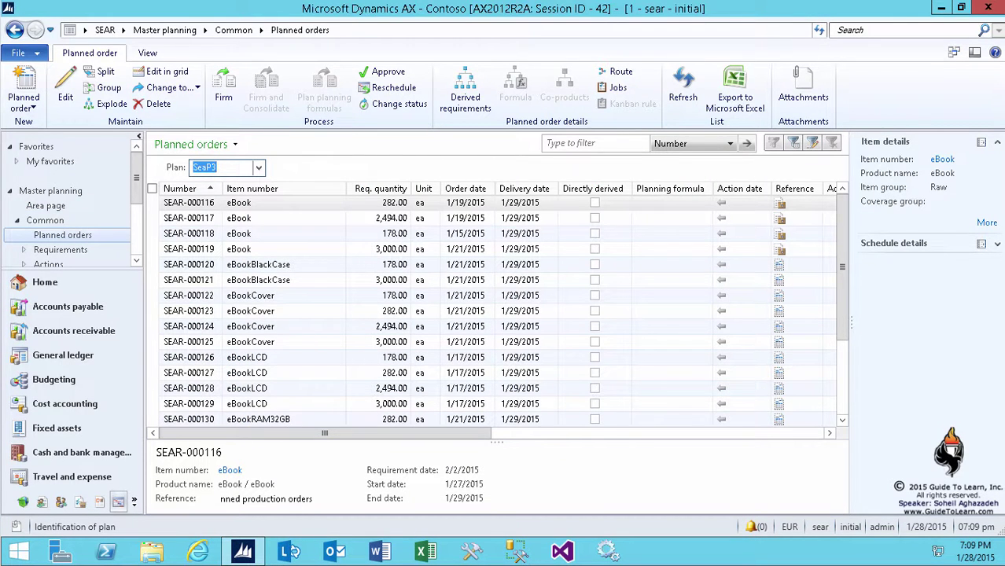
pyautogui.click(259, 169)
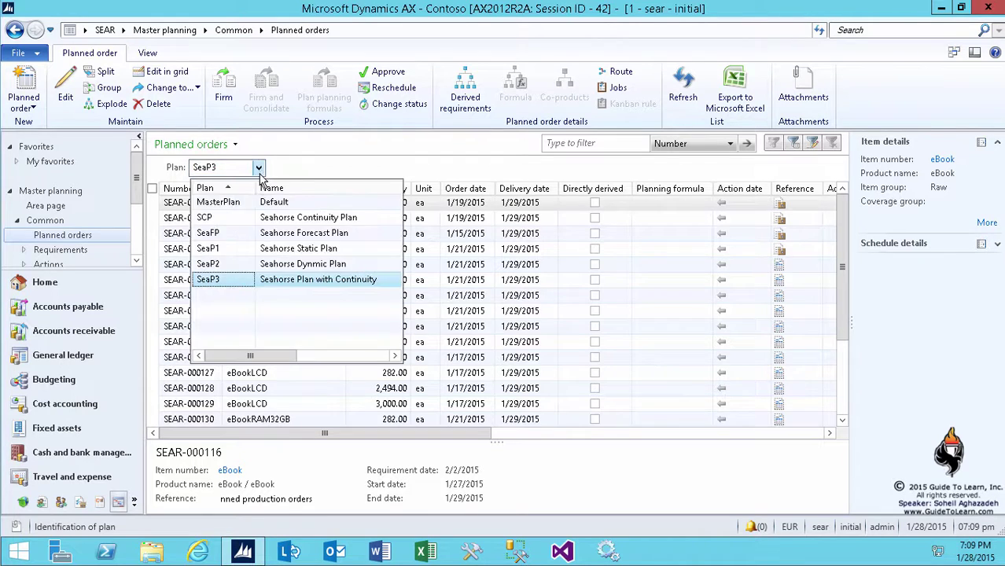
pyautogui.click(267, 233)
pyautogui.click(259, 169)
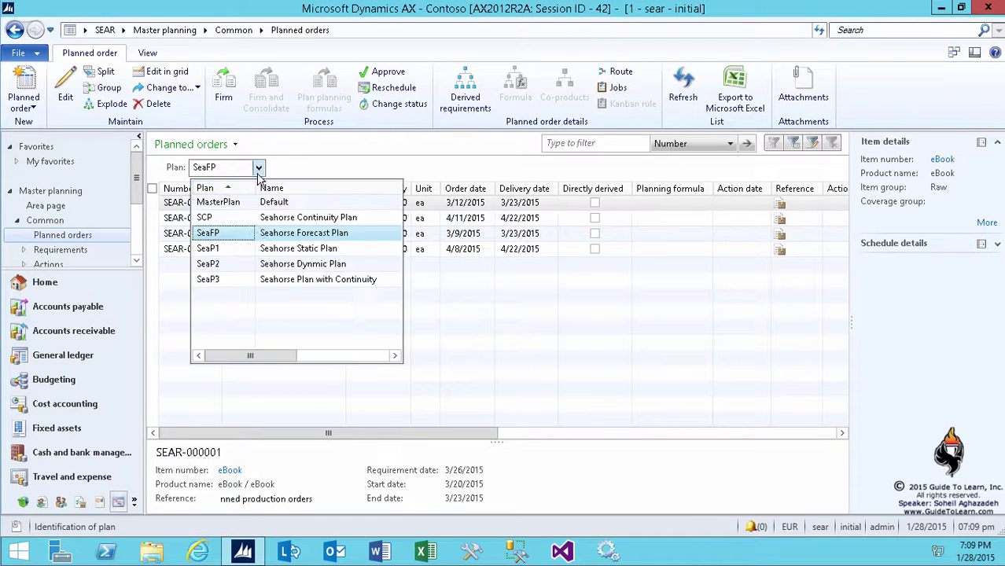
pyautogui.click(257, 248)
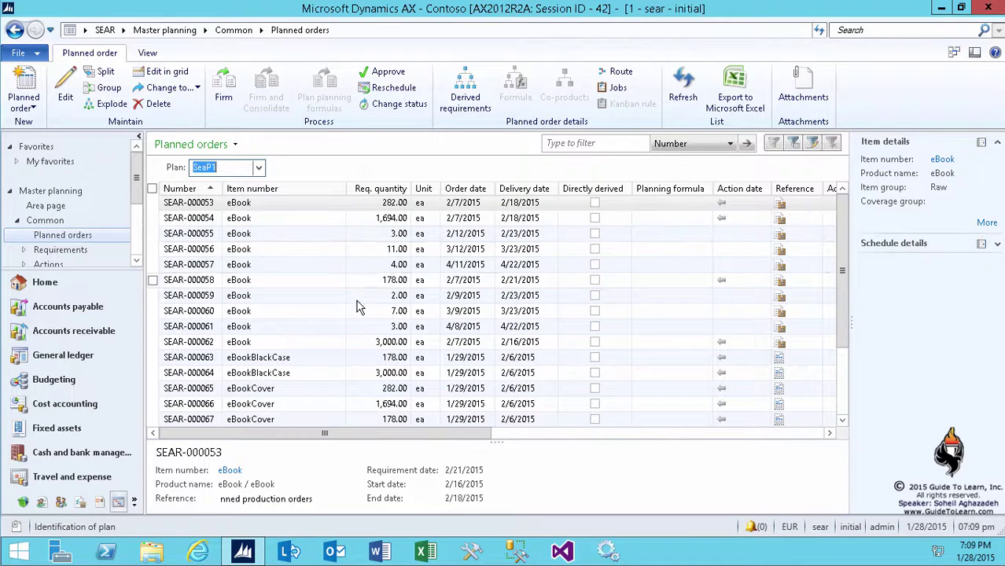
pyautogui.click(259, 168)
pyautogui.click(256, 264)
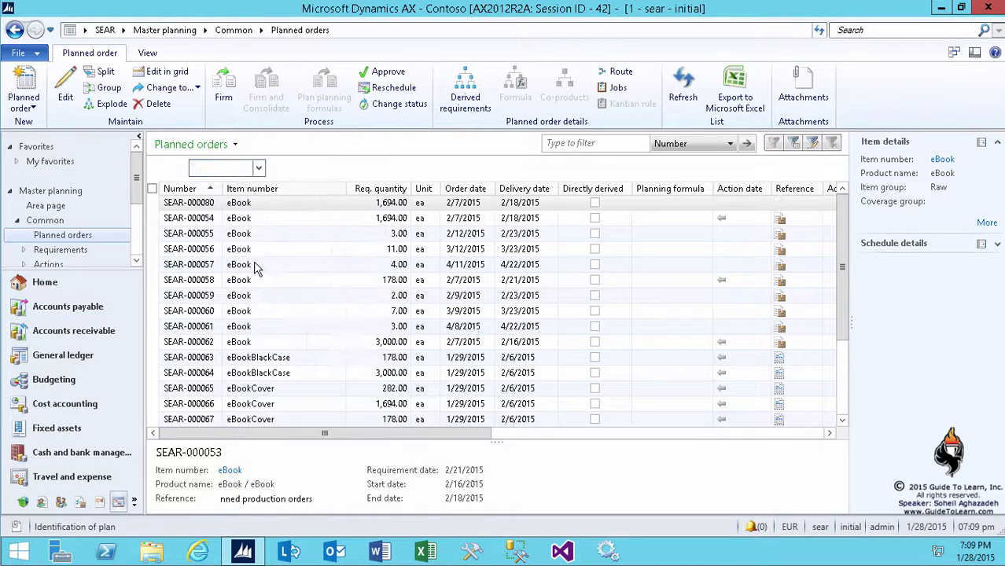
pyautogui.click(259, 168)
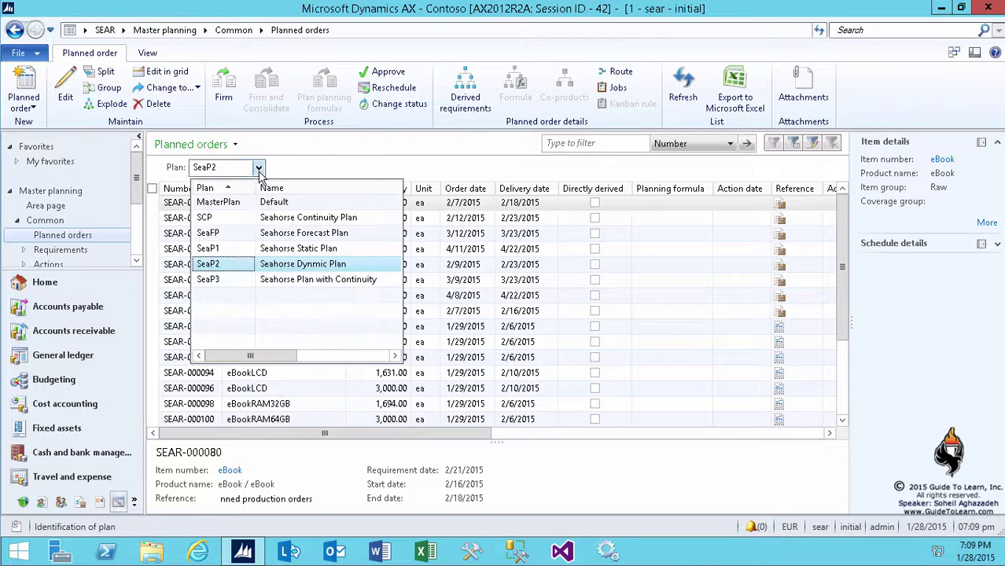
pyautogui.click(255, 279)
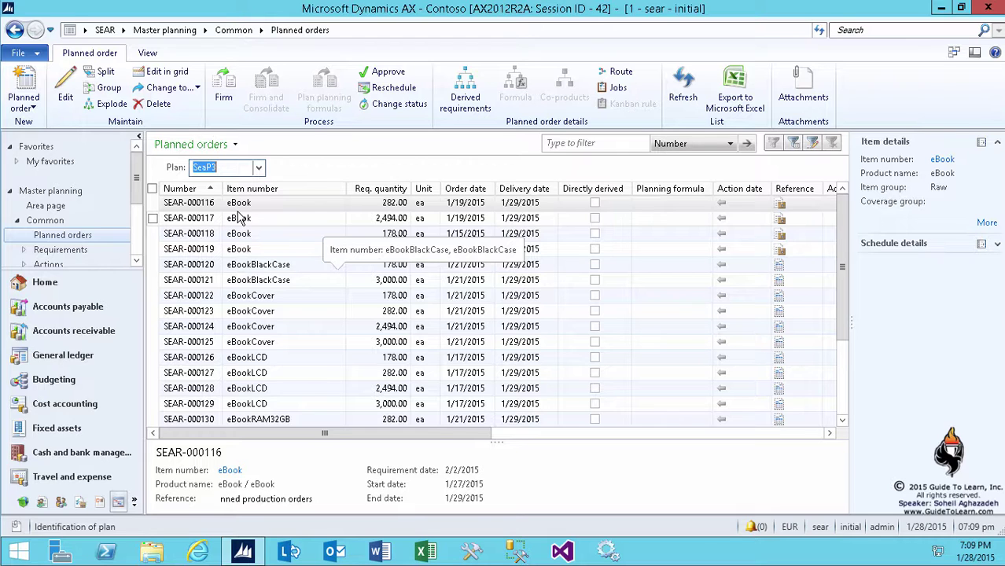
# Examine the pegging details of the first eBook planned production order in plan SeaP3, and return to the list.
pyautogui.click(66, 88)
pyautogui.click(956, 10)
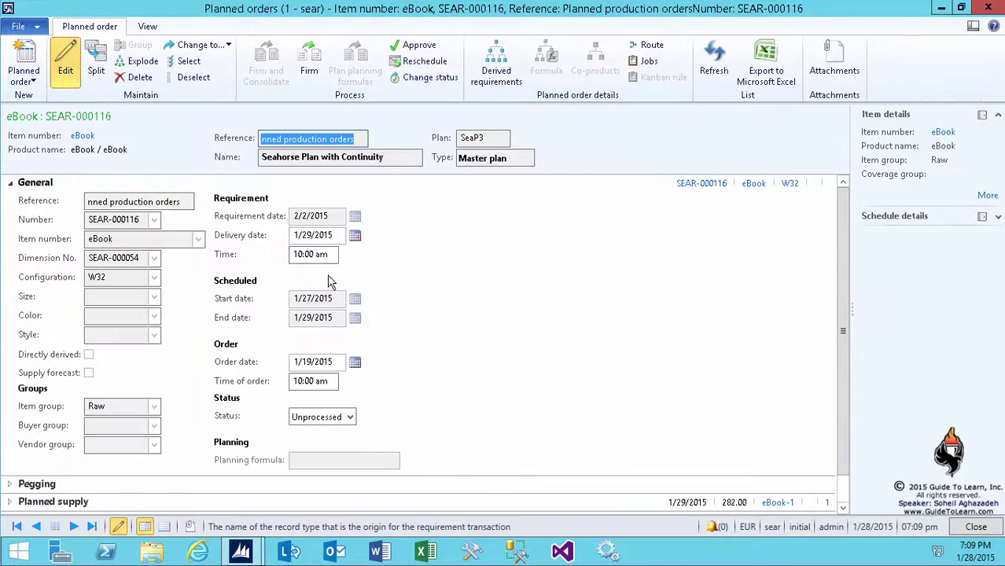
pyautogui.click(10, 187)
pyautogui.click(11, 201)
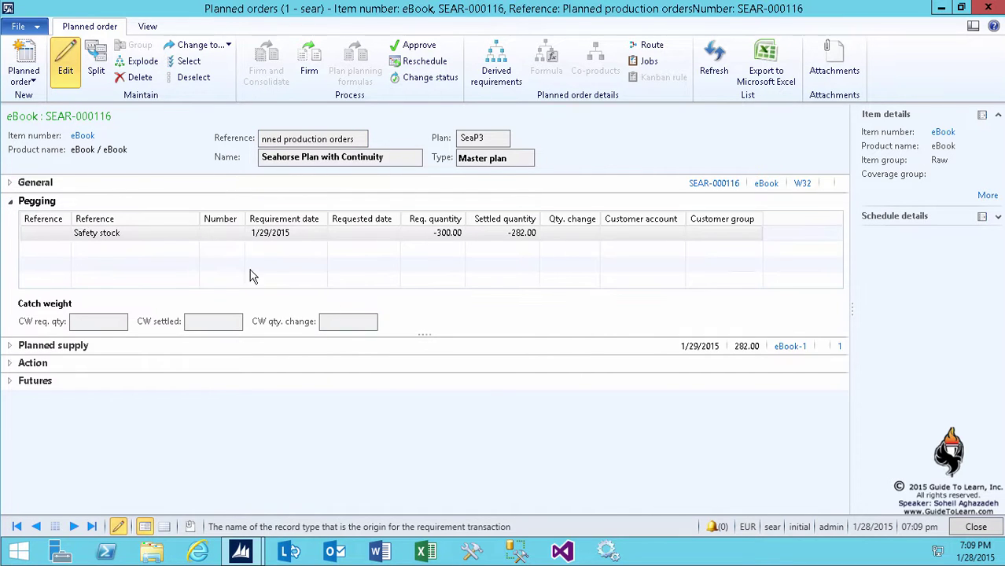
pyautogui.click(143, 236)
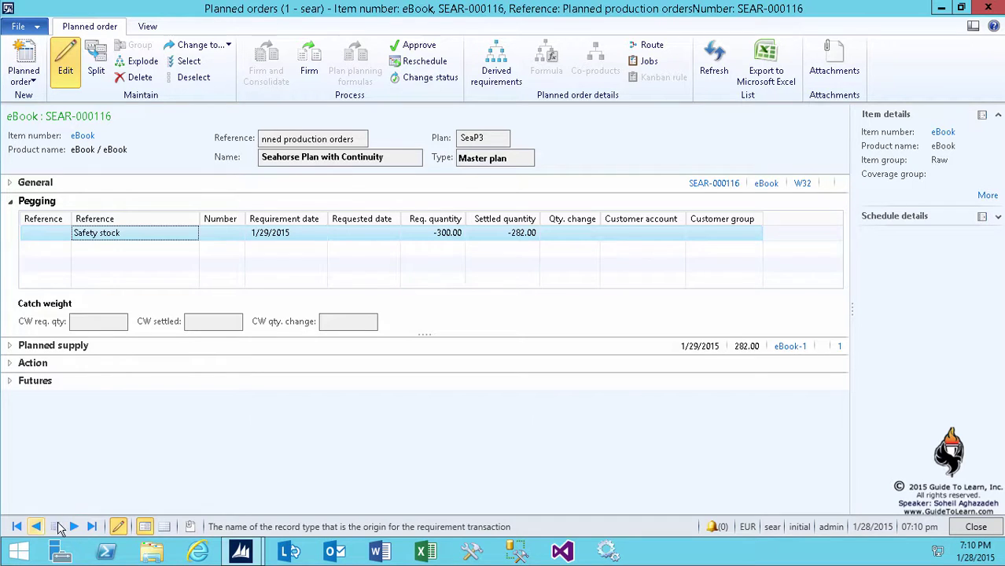
pyautogui.press('Escape')
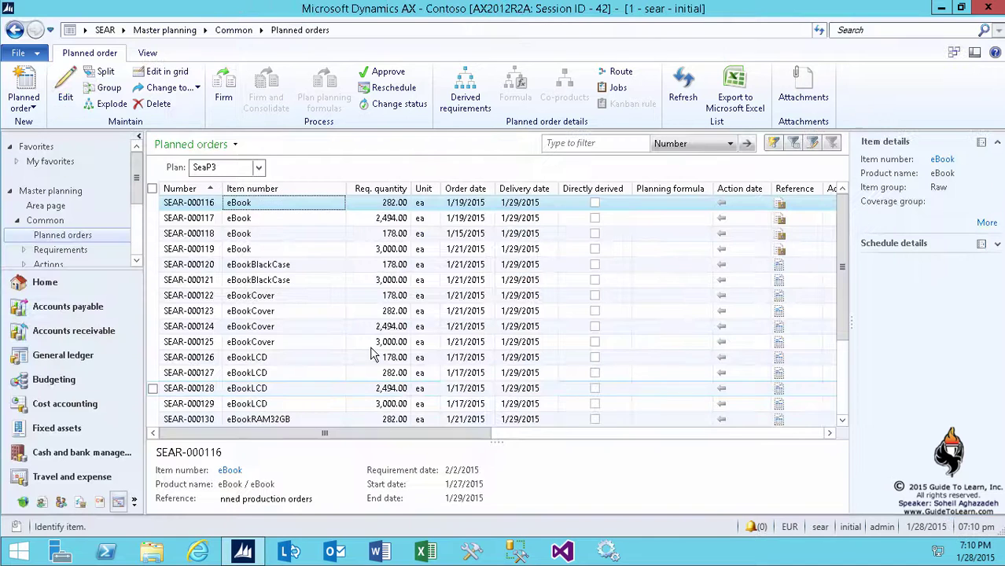
# Open the 178-unit eBookBlackCase planned order for editing and inspect its pegging reference.
pyautogui.click(299, 266)
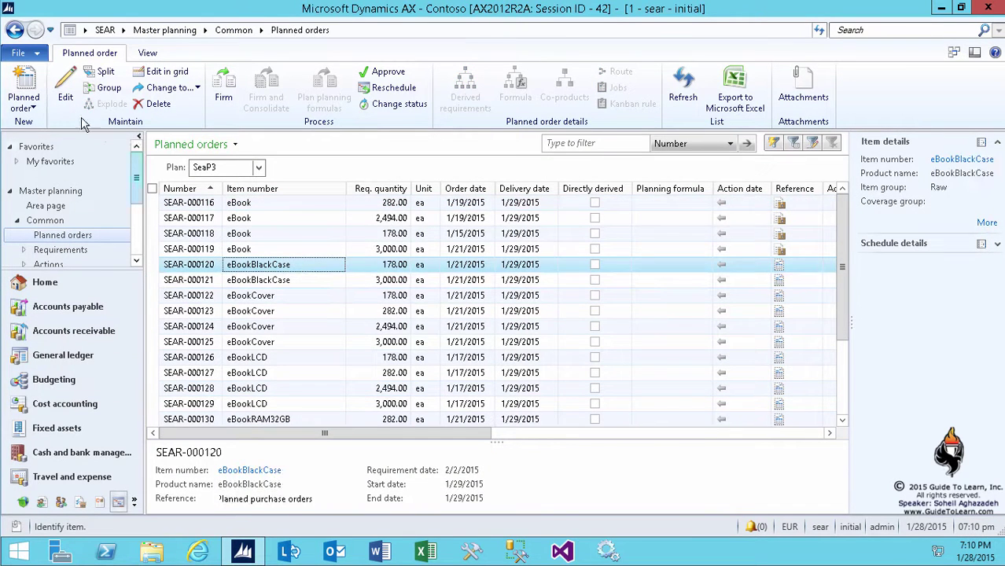
pyautogui.click(65, 88)
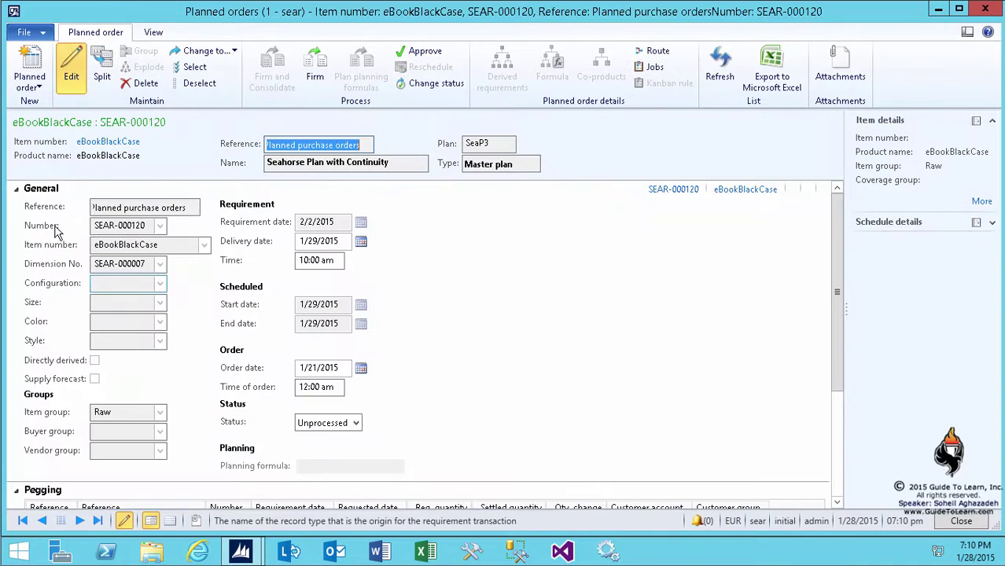
pyautogui.click(17, 189)
pyautogui.click(72, 244)
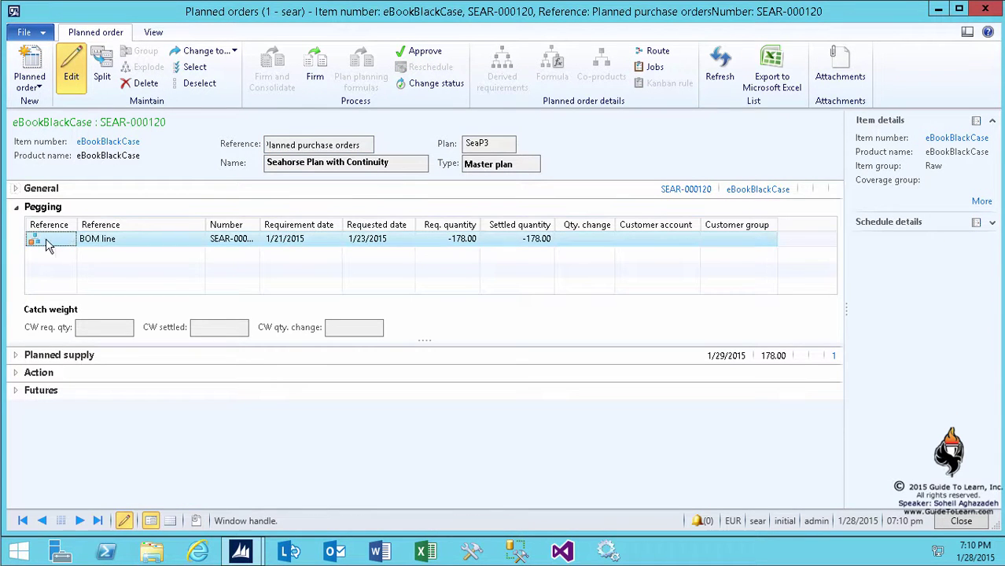
# Assign Cameron's World as vendor in the eBookBlackCase order's planned supply and firm the order.
pyautogui.click(15, 355)
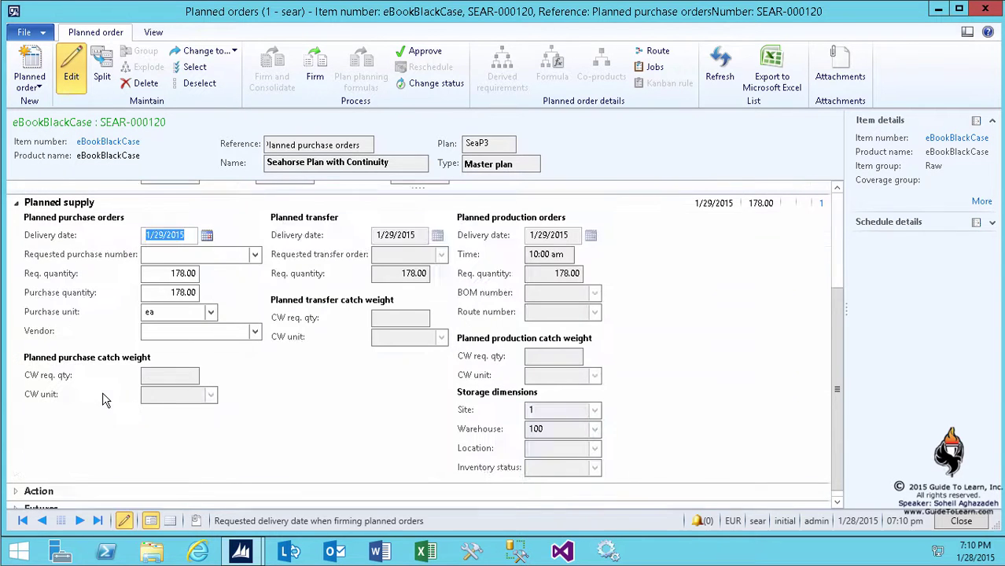
pyautogui.click(255, 331)
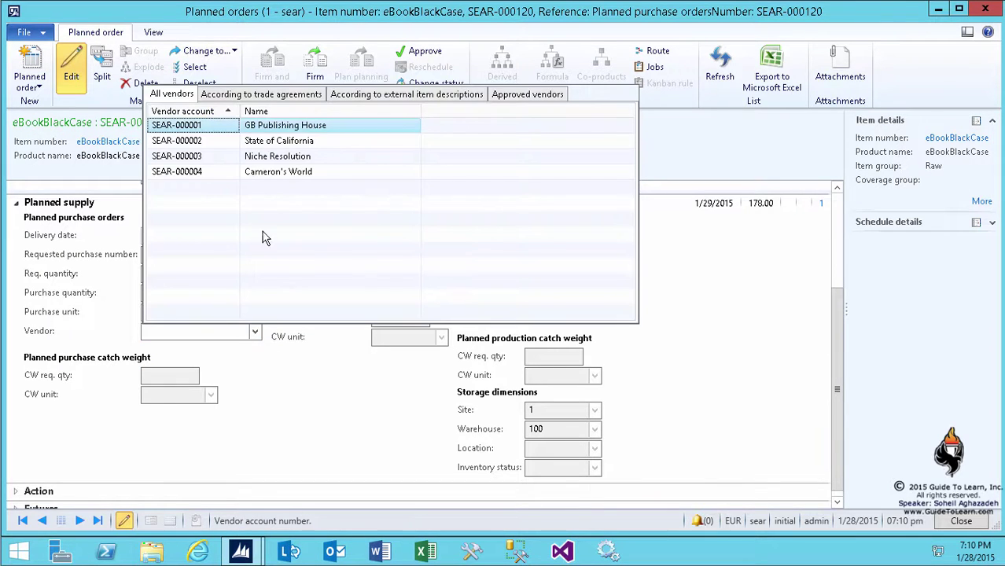
pyautogui.press('Return')
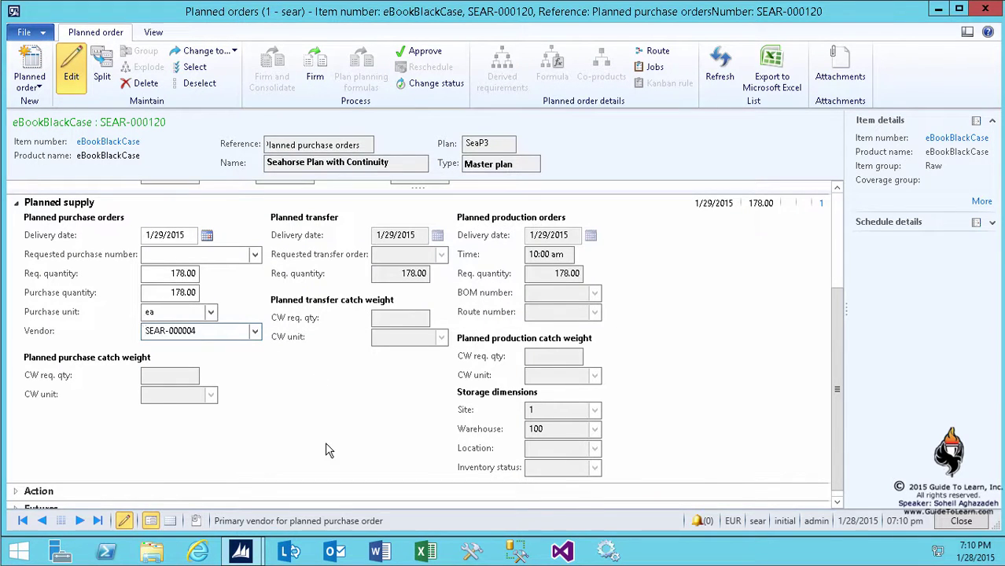
pyautogui.scroll(3, 326, 370)
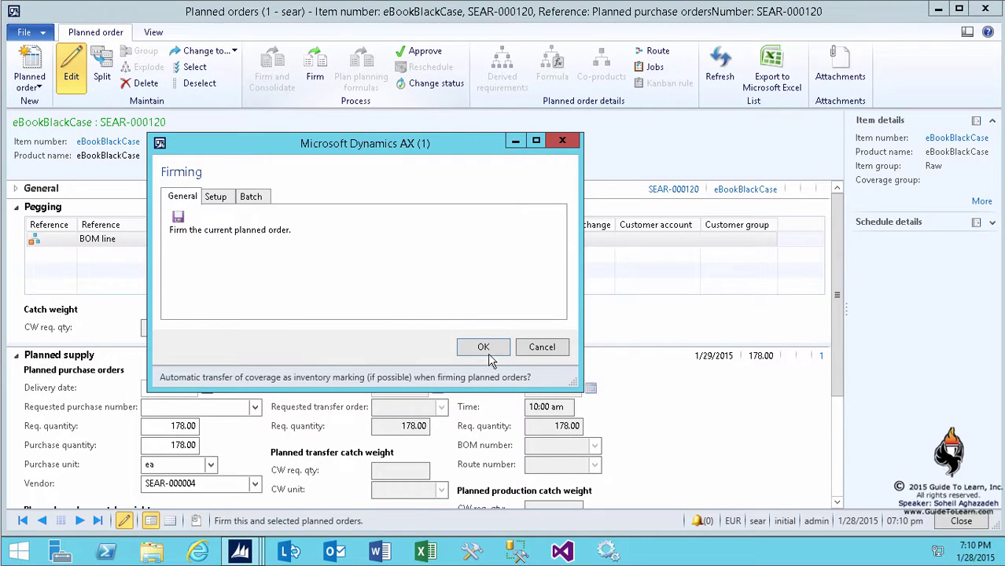
pyautogui.click(484, 350)
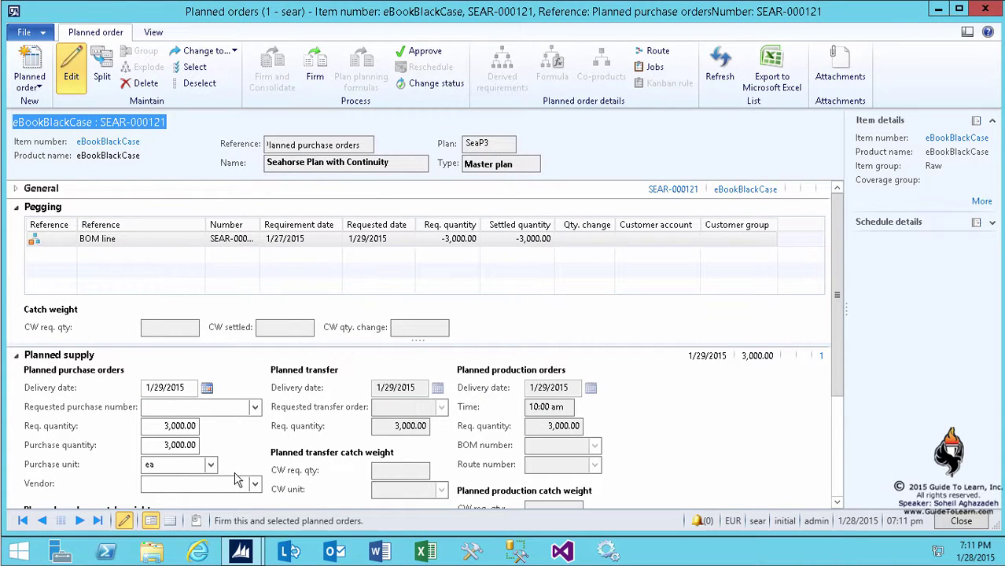
# Assign Cameron's World as vendor of the 3,000-unit eBookBlackCase planned order and split off 350 units with delivery date 1/29/2015.
pyautogui.click(255, 483)
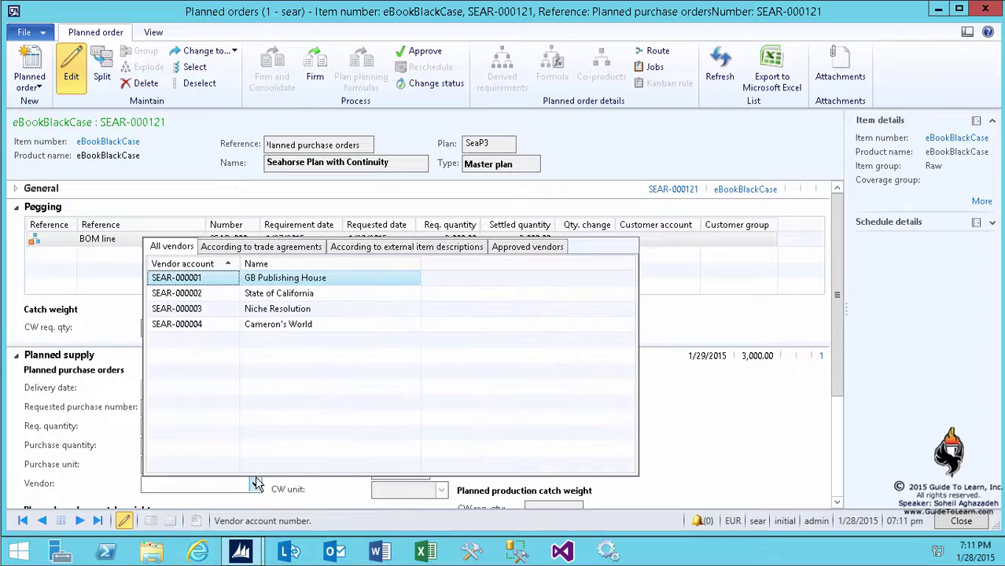
pyautogui.click(245, 325)
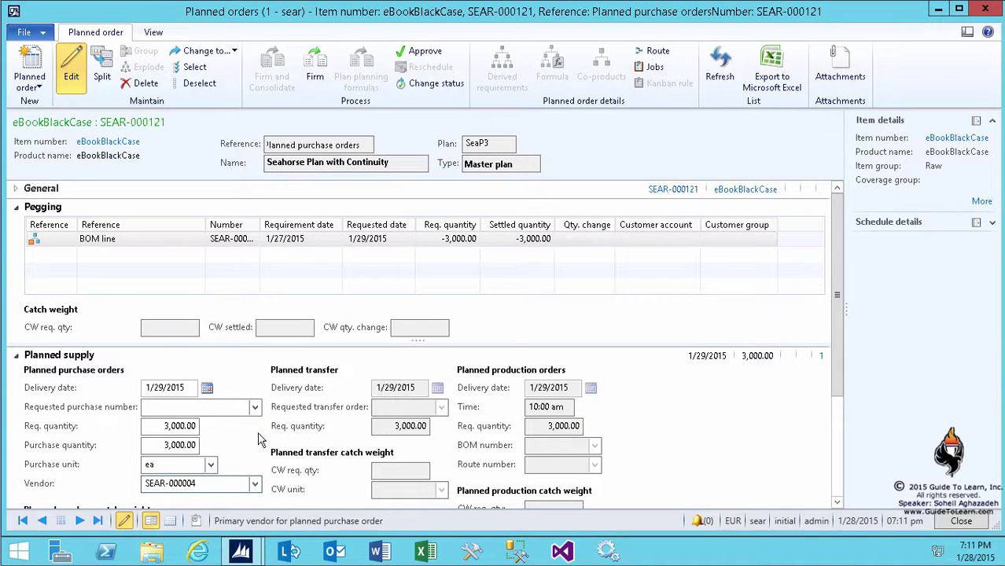
pyautogui.click(155, 427)
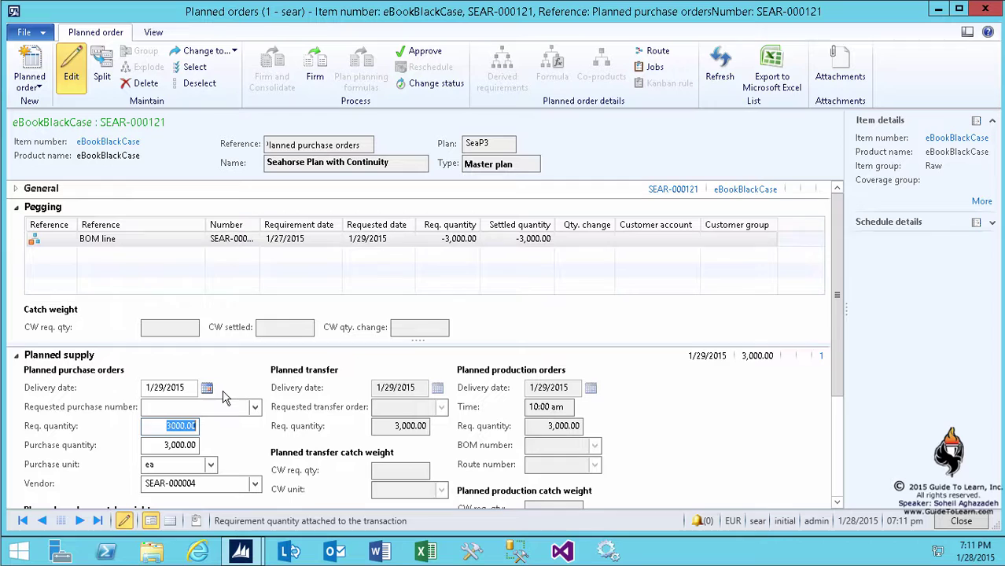
pyautogui.click(102, 70)
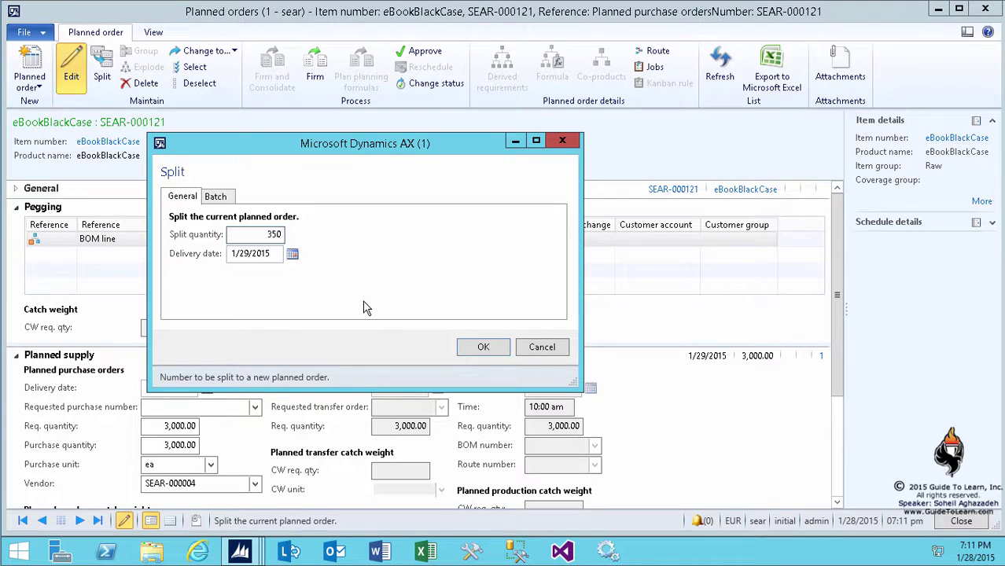
pyautogui.press('Tab')
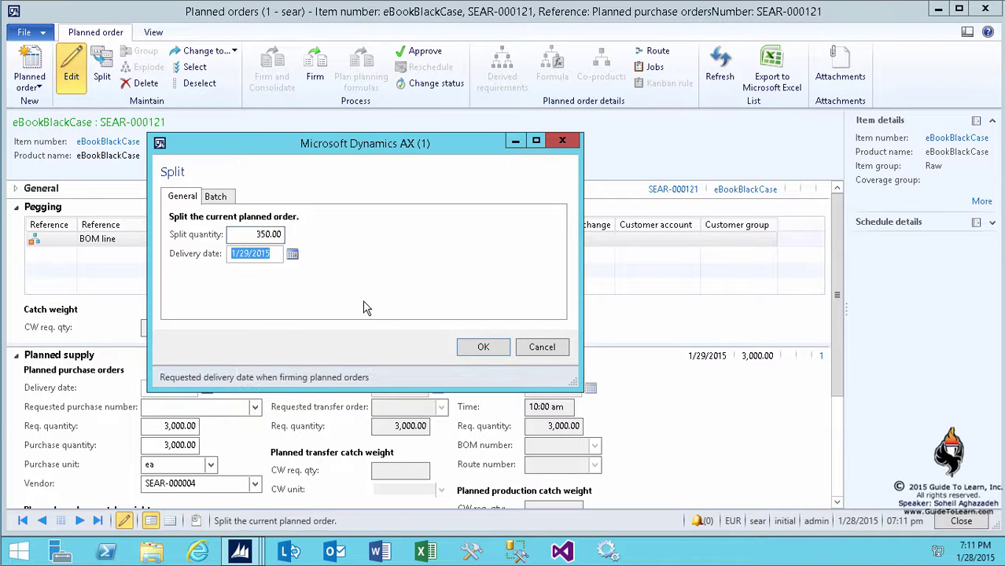
pyautogui.click(481, 348)
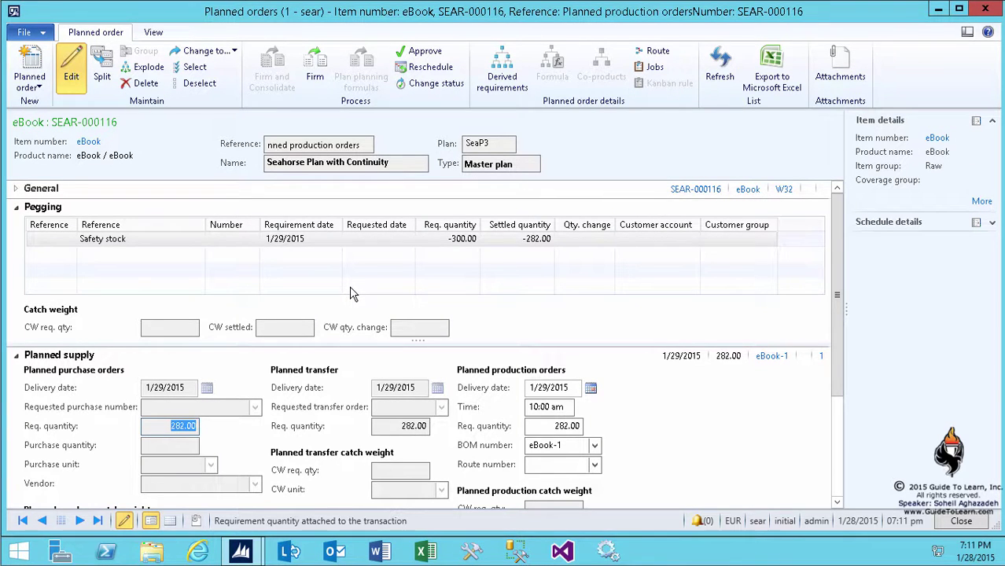
# Refresh the planned orders list and open the details of the split-off 350-unit eBookBlackCase order.
pyautogui.click(961, 521)
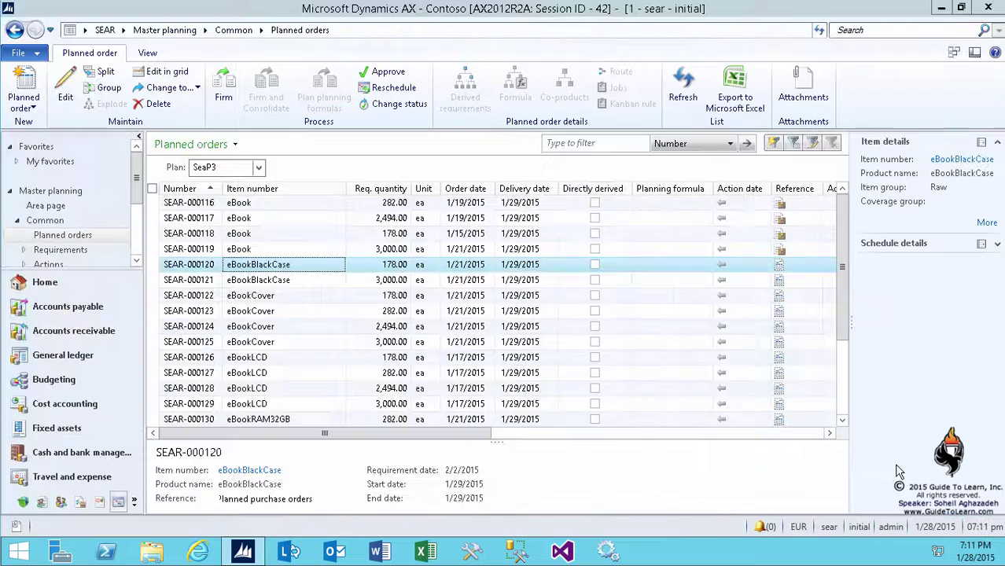
pyautogui.click(681, 89)
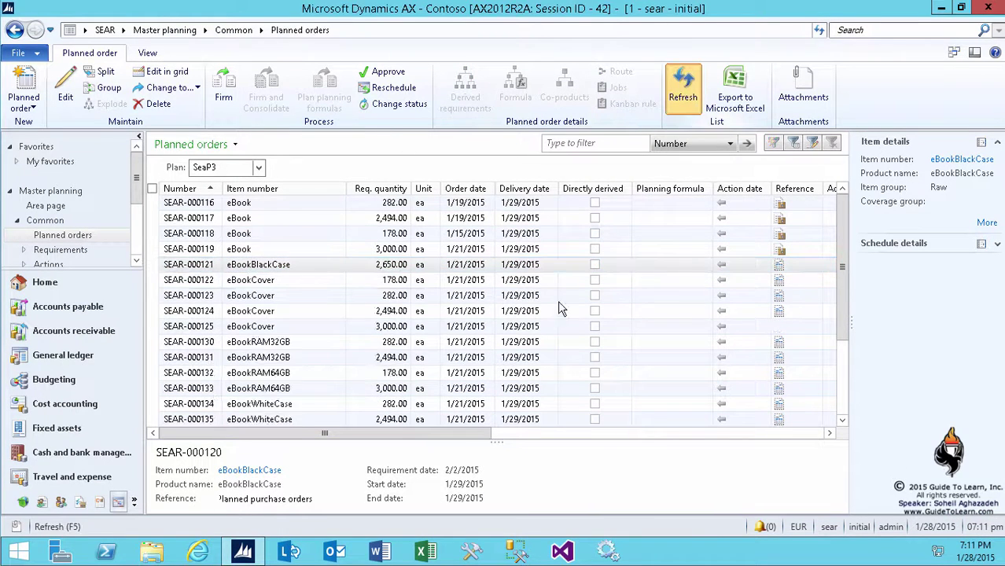
pyautogui.click(330, 271)
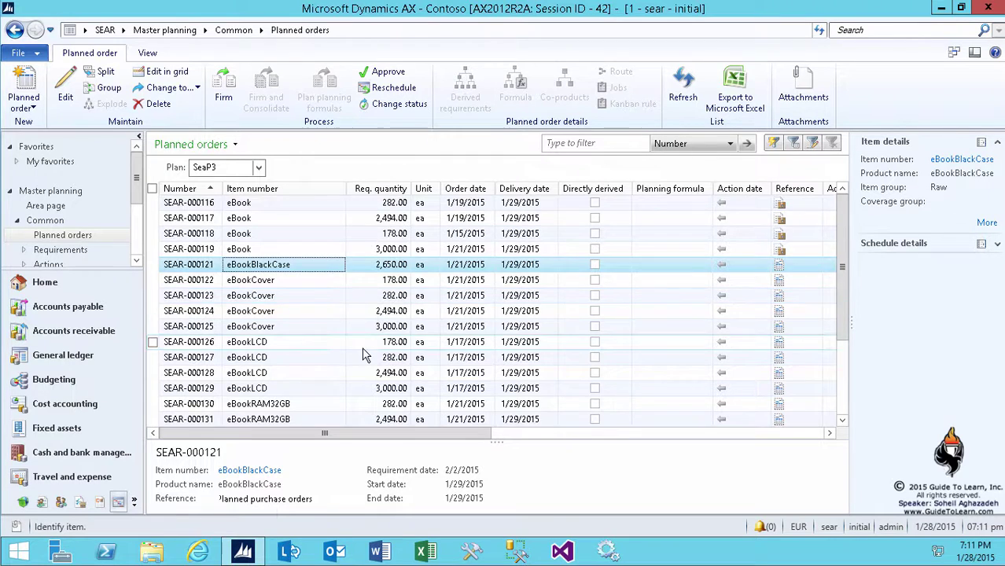
pyautogui.scroll(-3, 364, 356)
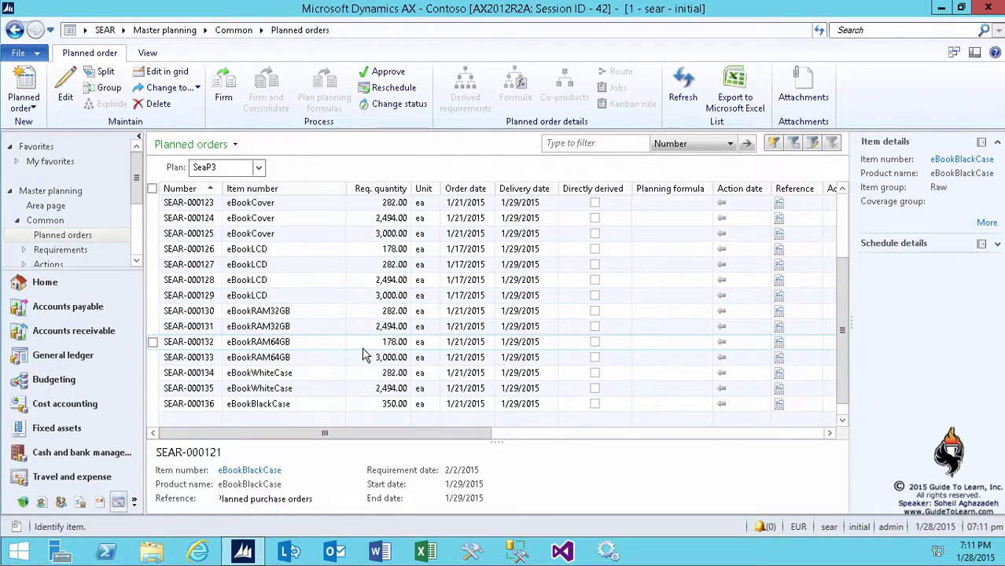
pyautogui.click(397, 404)
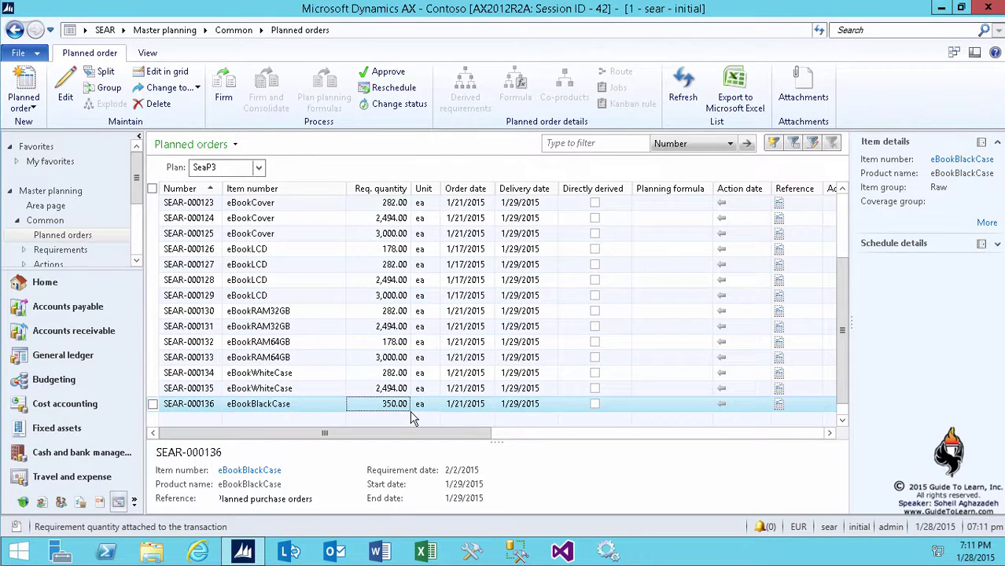
pyautogui.doubleClick(386, 404)
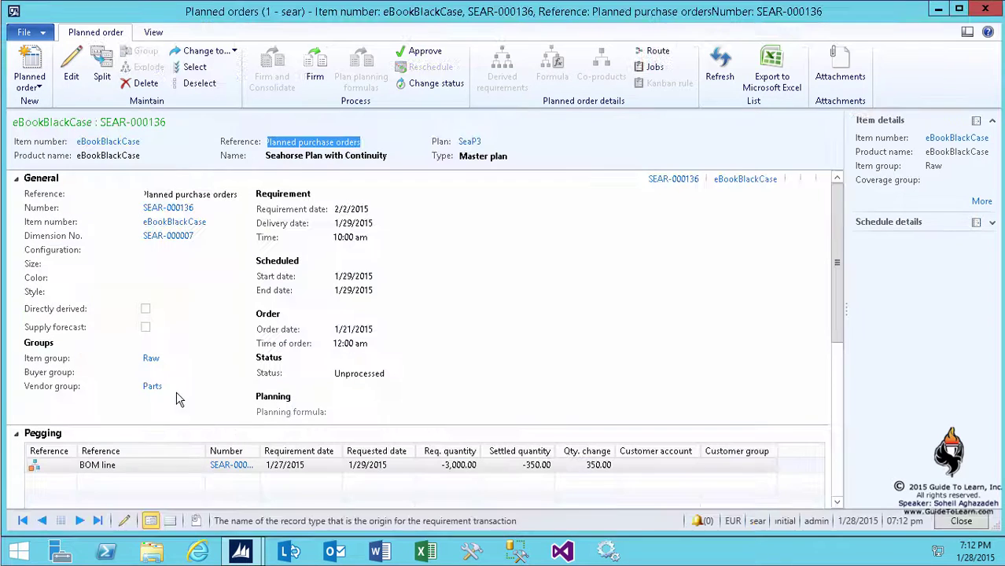
# Firm the split-off 350-unit eBookBlackCase planned order and close its details.
pyautogui.click(17, 179)
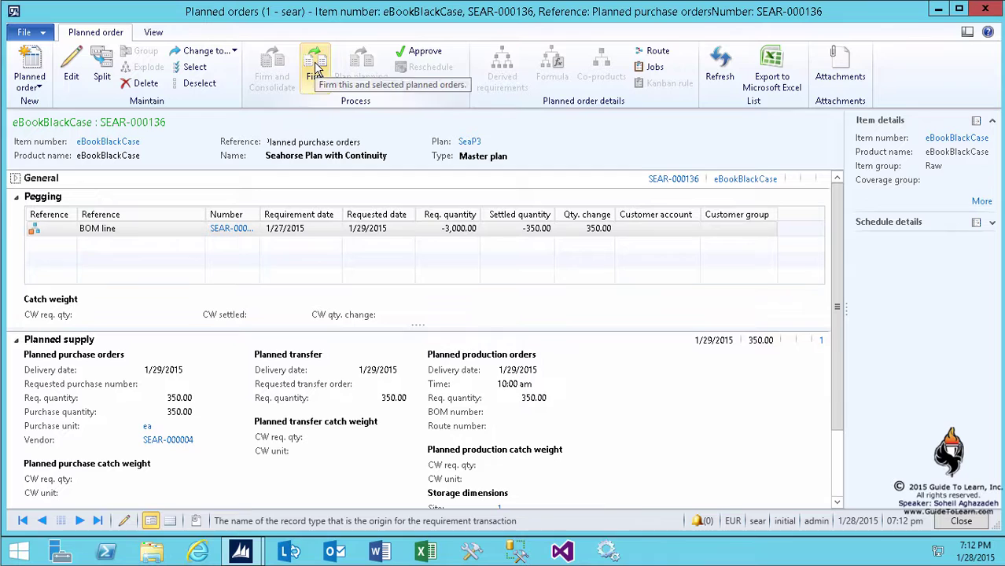
pyautogui.click(314, 63)
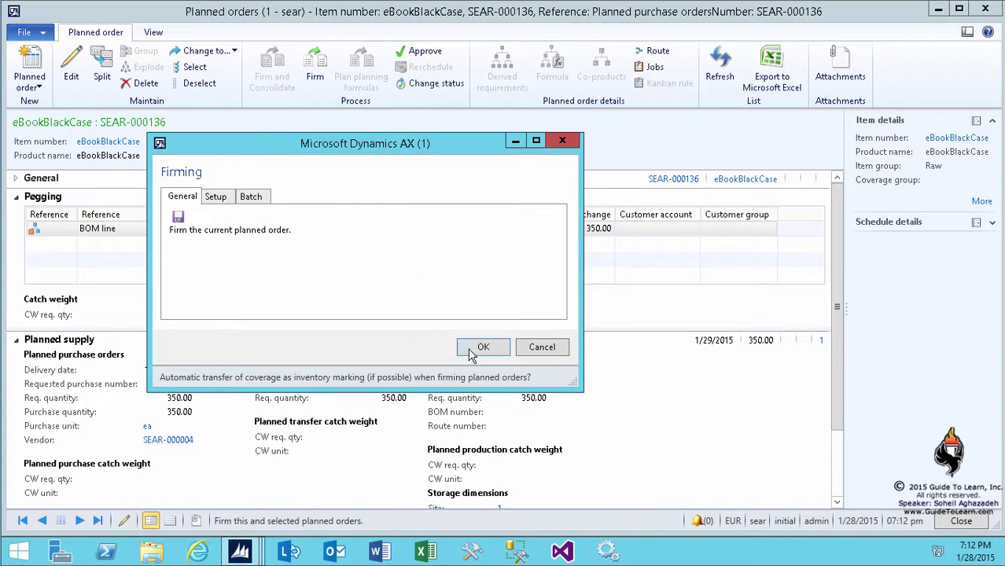
pyautogui.click(488, 352)
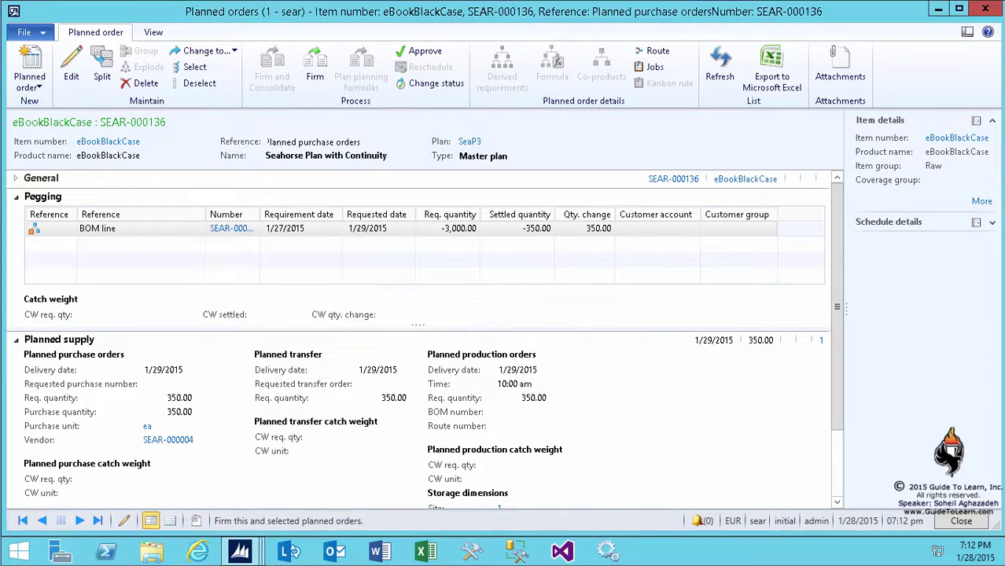
pyautogui.click(959, 523)
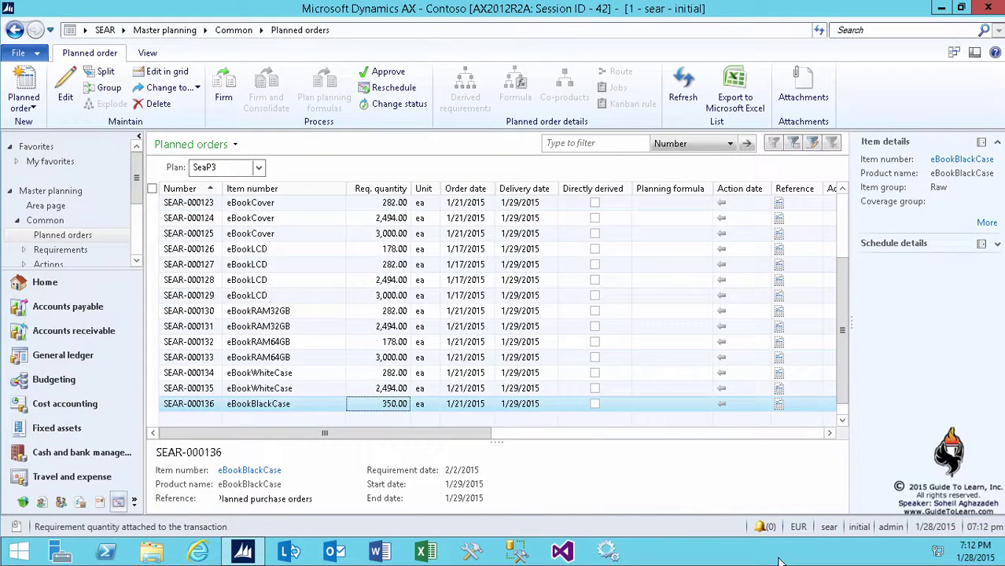
# Open the list of all purchase orders under Procurement and sourcing and inspect Cameron's World orders SEAR-000015 and SEAR-000014.
pyautogui.click(122, 29)
pyautogui.click(197, 245)
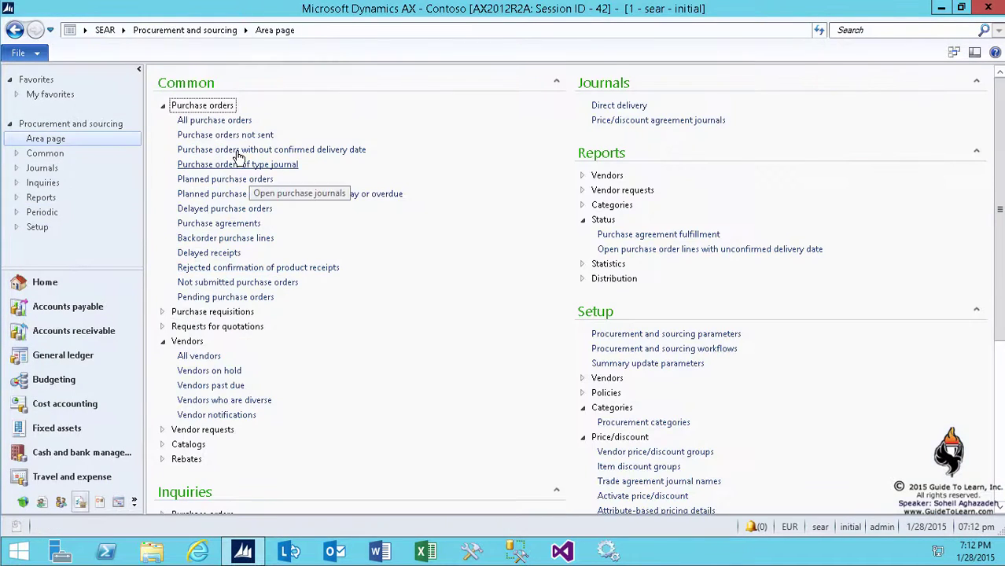
pyautogui.click(220, 120)
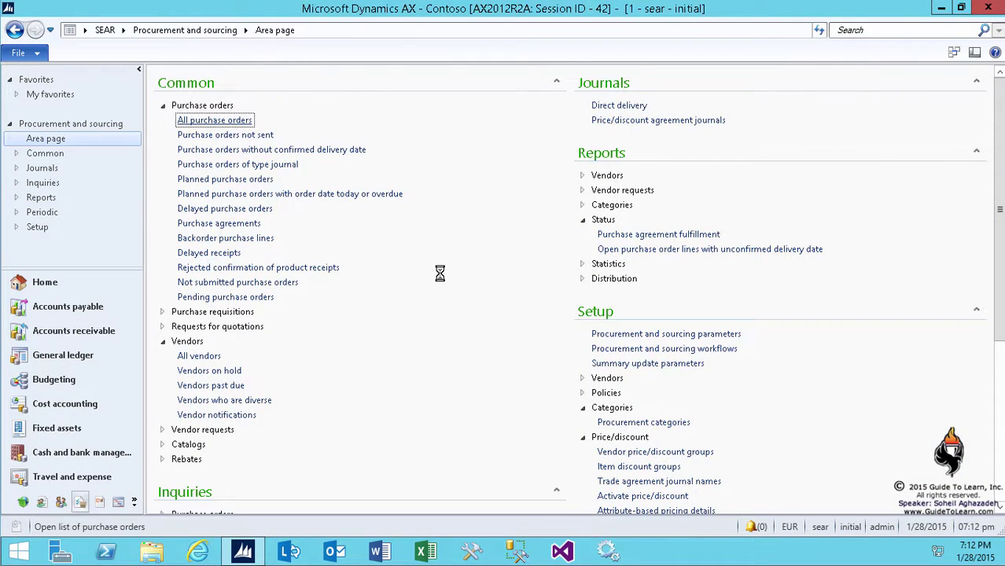
pyautogui.click(468, 336)
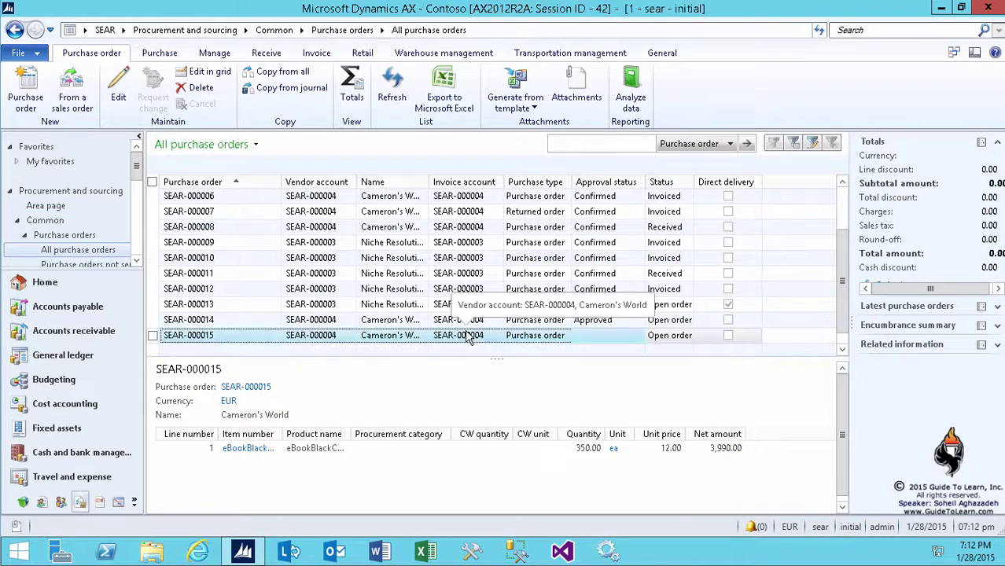
pyautogui.click(415, 322)
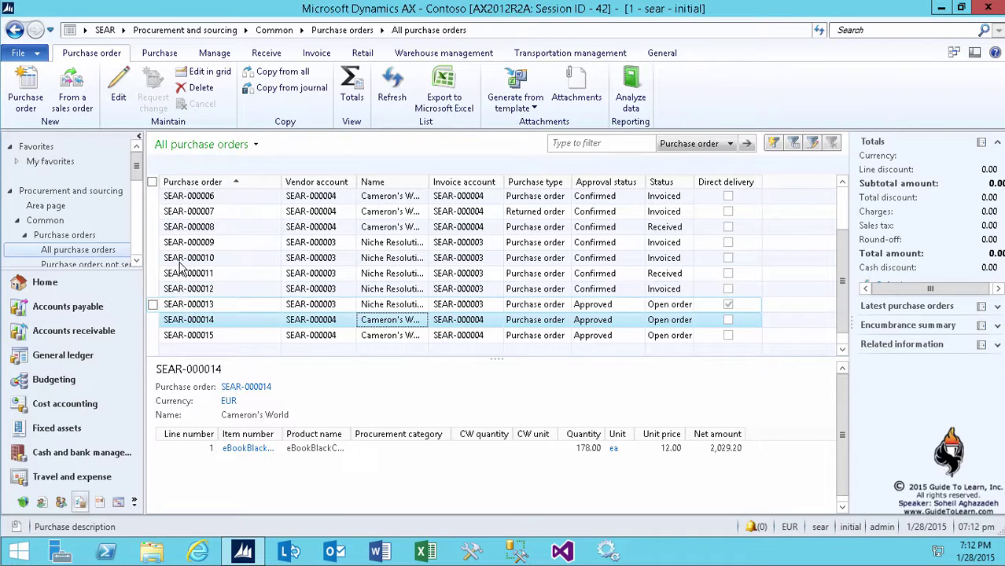
# Open the list of planned purchase orders in Procurement and sourcing.
pyautogui.click(381, 30)
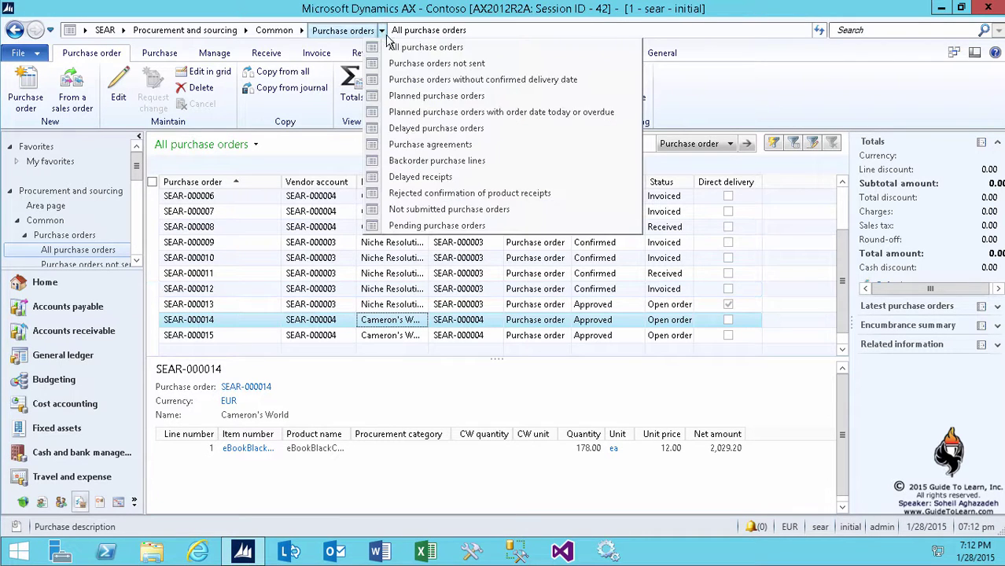
pyautogui.click(424, 96)
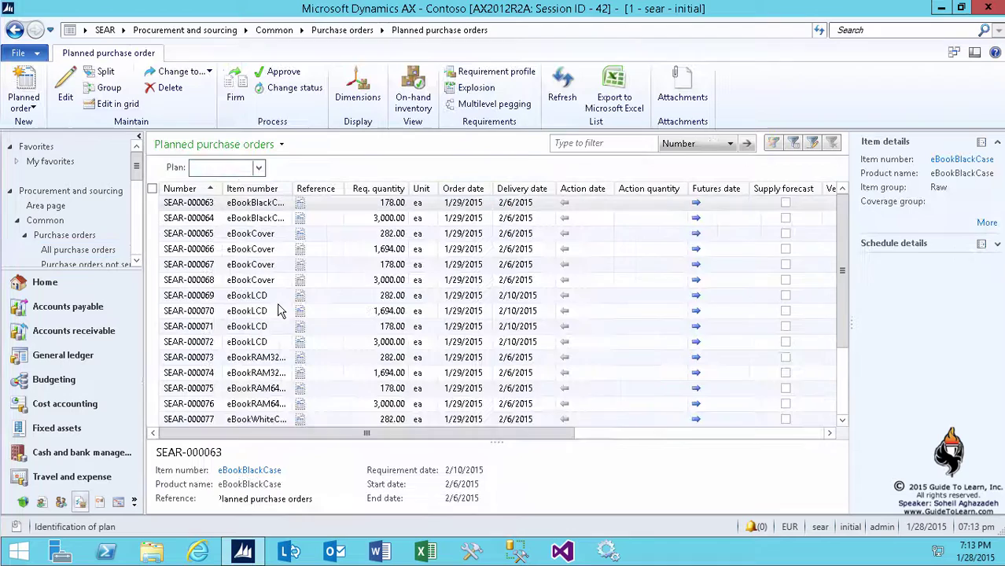